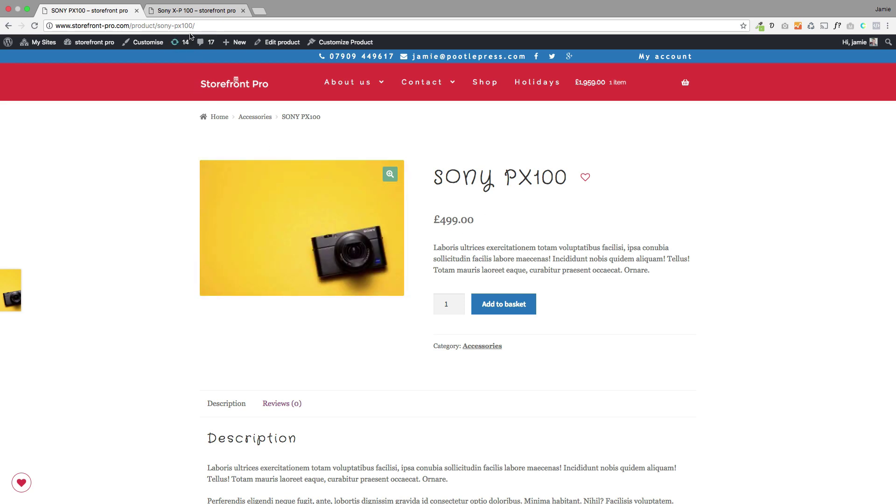
Step: Compare the SONY PX100 product page against the Sony X-P 100 layout
click(189, 12)
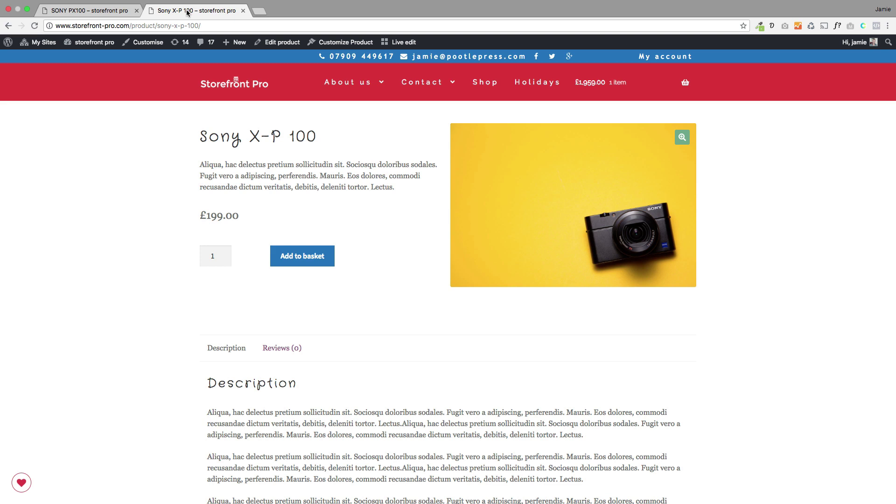
click(120, 10)
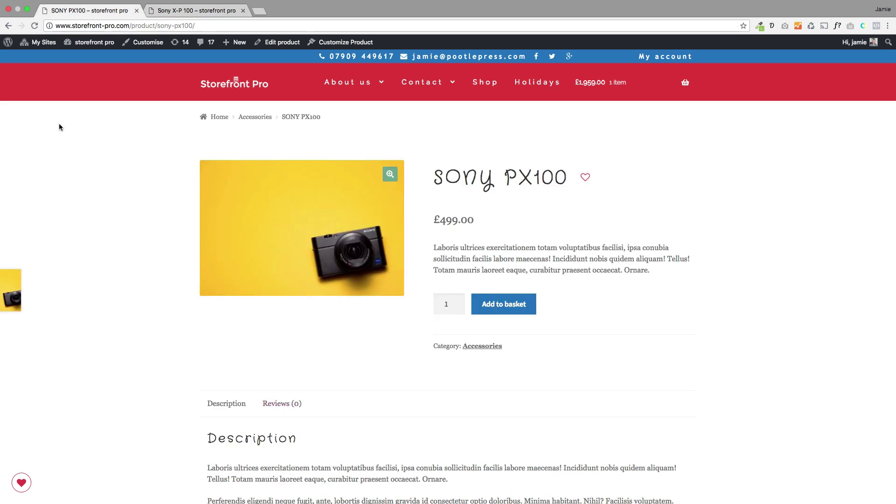
click(158, 11)
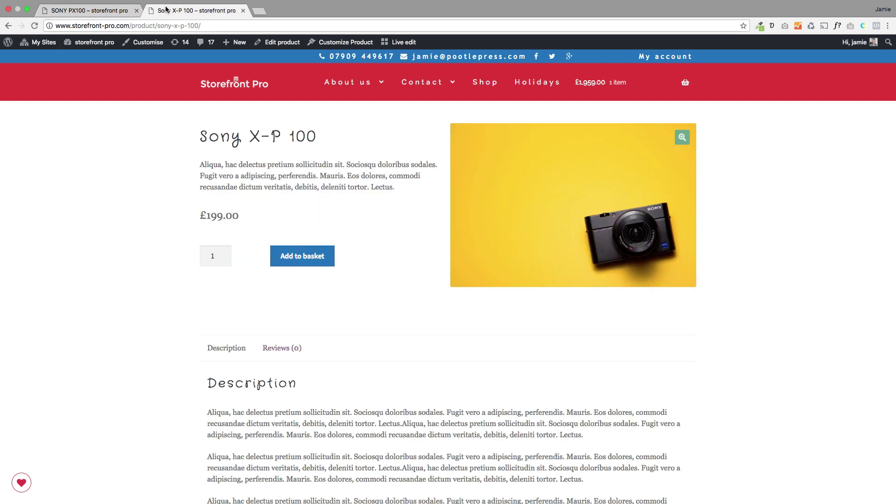
click(105, 10)
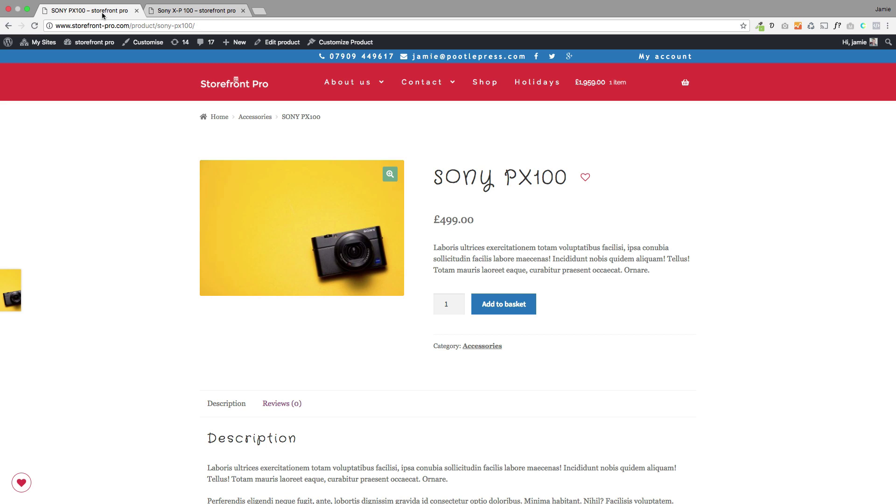
Step: Open SONY PX100 for editing and look over its description
click(291, 43)
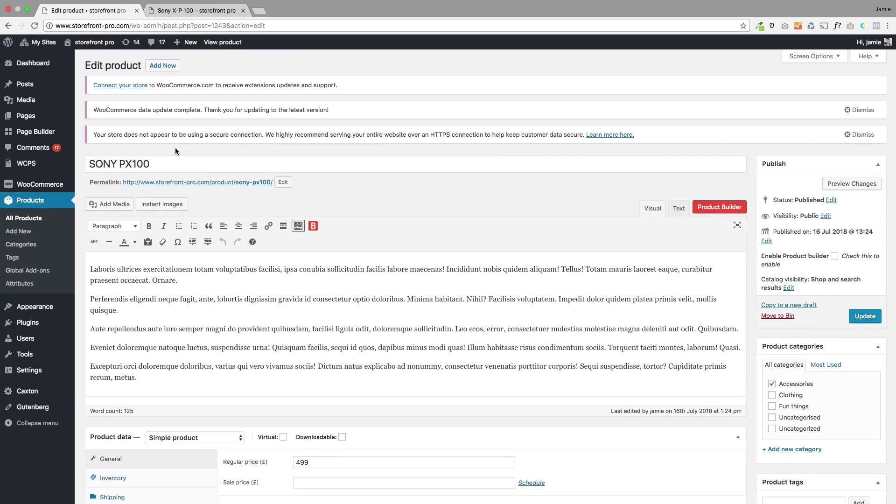
click(143, 164)
scroll(170, 293, down, 5)
click(296, 316)
double_click(297, 315)
drag(243, 238, 210, 183)
scroll(216, 289, down, 10)
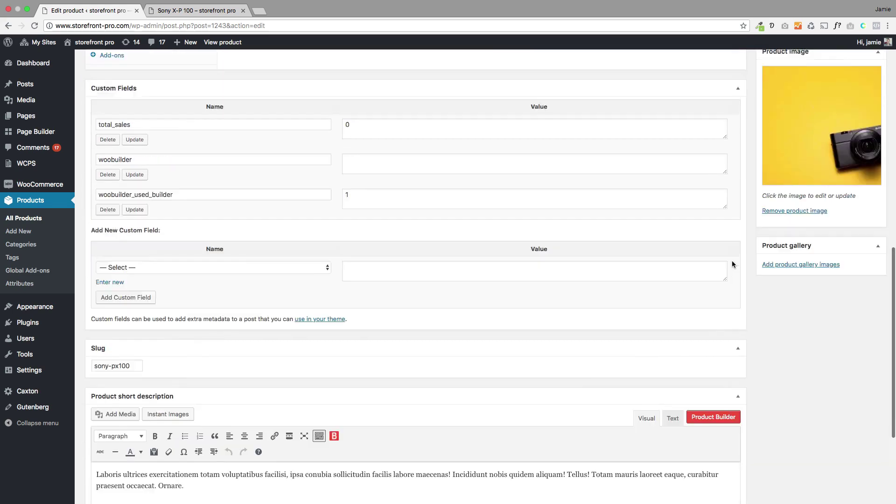
scroll(733, 260, up, 10)
scroll(809, 462, down, 5)
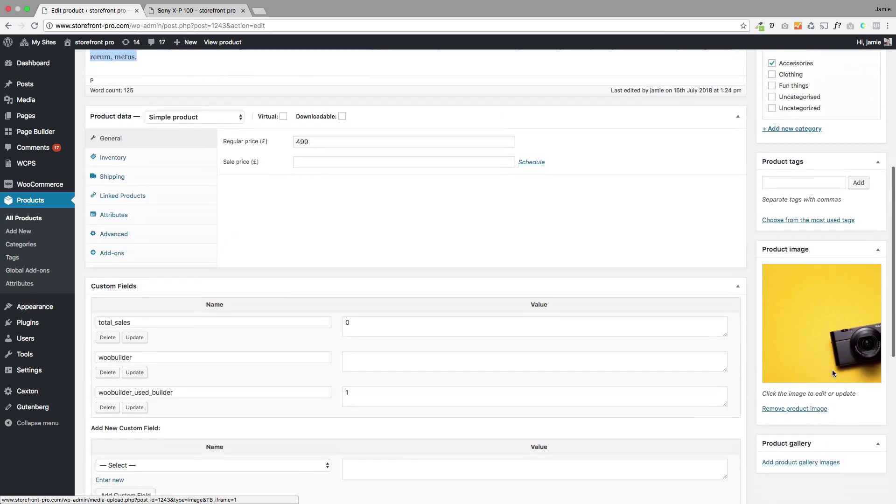
scroll(512, 235, up, 3)
scroll(511, 234, up, 3)
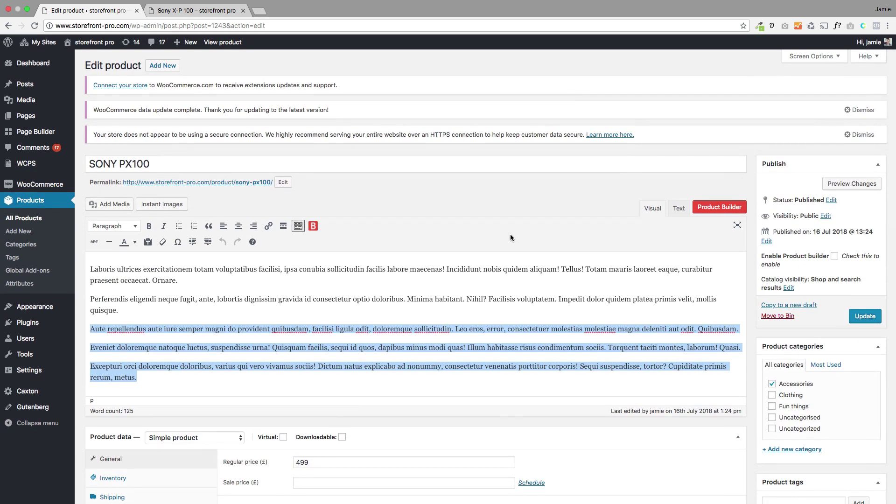
Step: Launch Product Builder and add a new two-column row
click(710, 211)
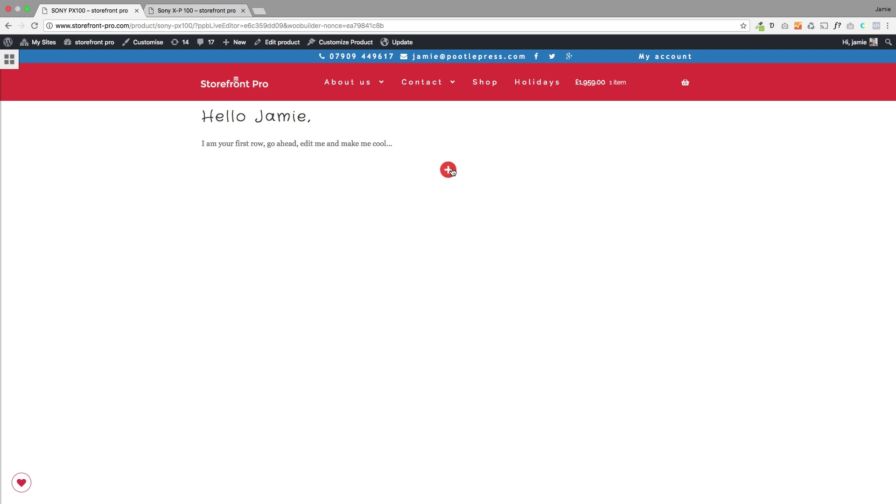
click(452, 171)
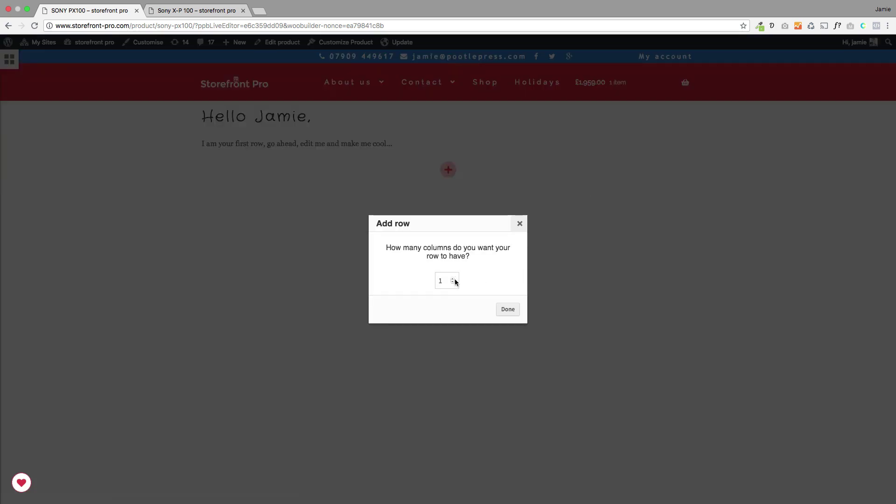
click(453, 280)
click(506, 310)
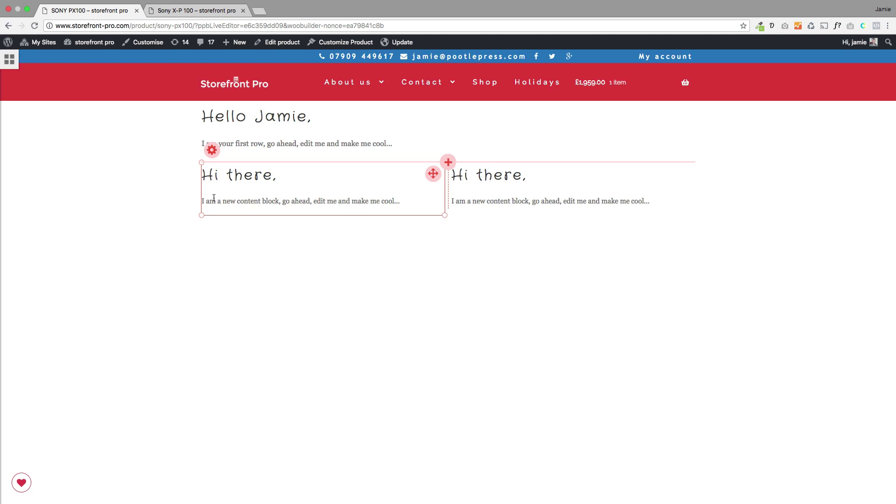
Step: Select, then deselect, the placeholder text in the two new column blocks
drag(287, 177, 214, 176)
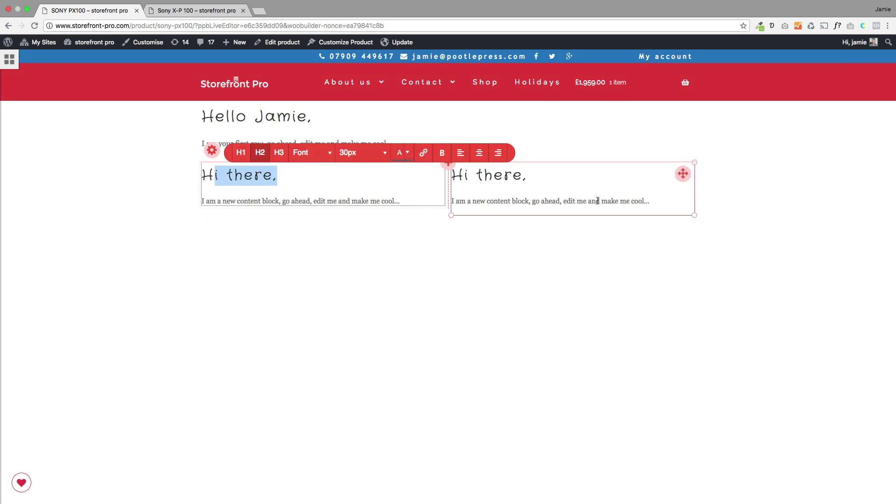
drag(650, 202, 135, 168)
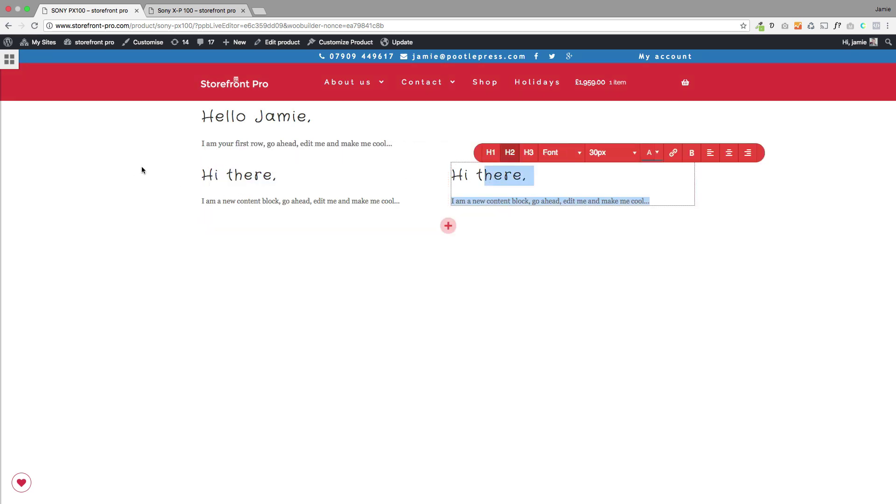
mouse_move(303, 133)
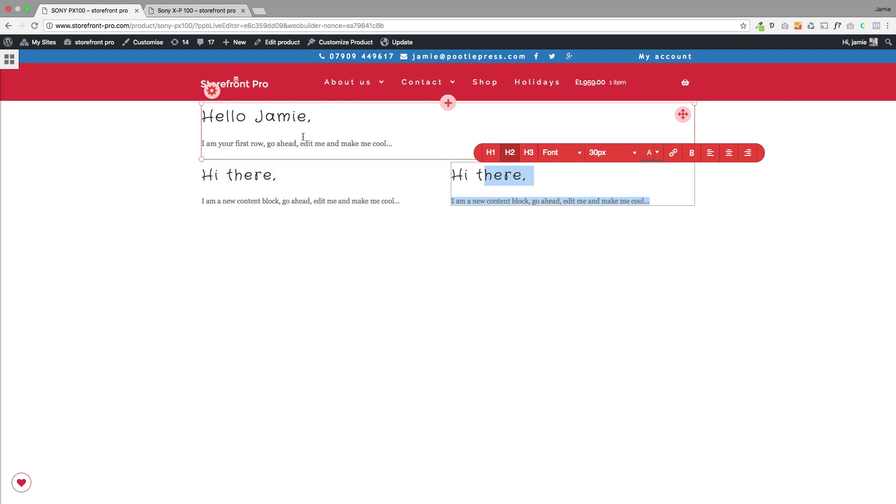
click(469, 212)
Step: Delete the Hello Jamie row and place WC - Product details in the left column
click(497, 302)
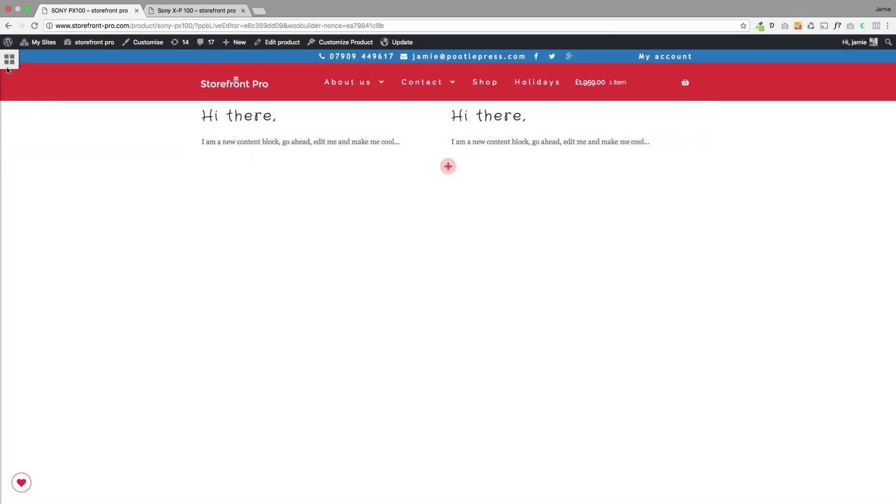
click(9, 62)
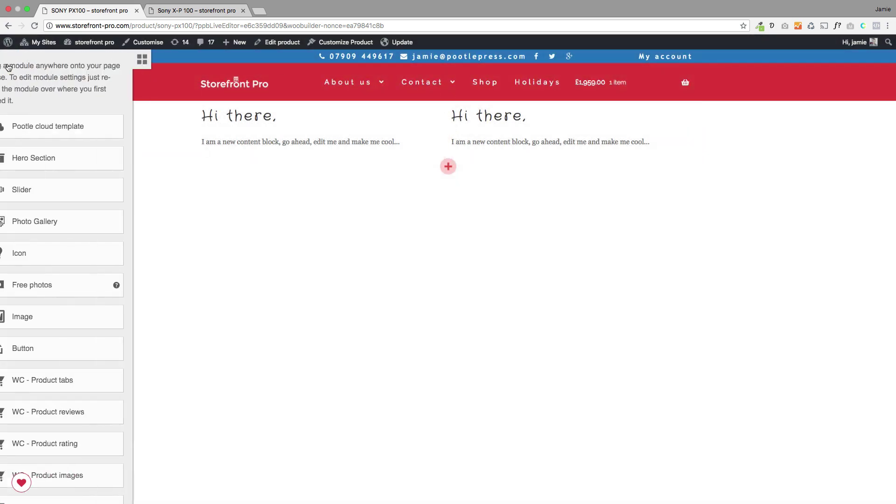
click(168, 62)
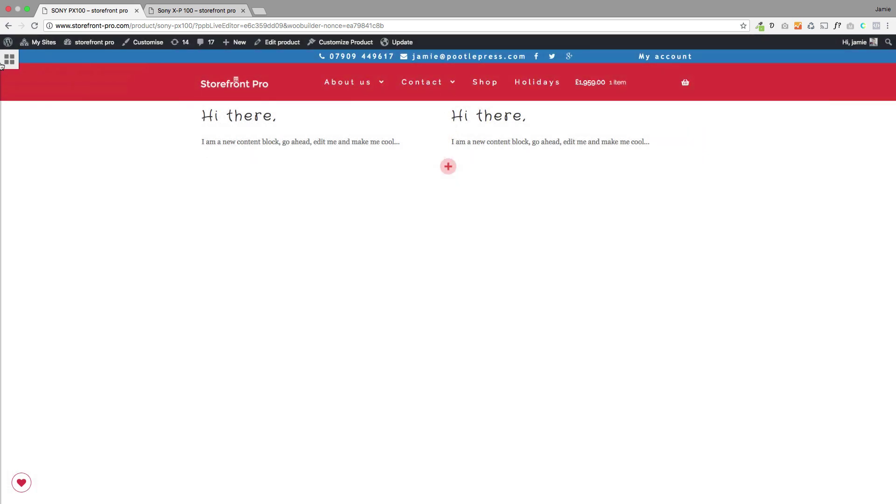
click(8, 62)
scroll(55, 272, down, 5)
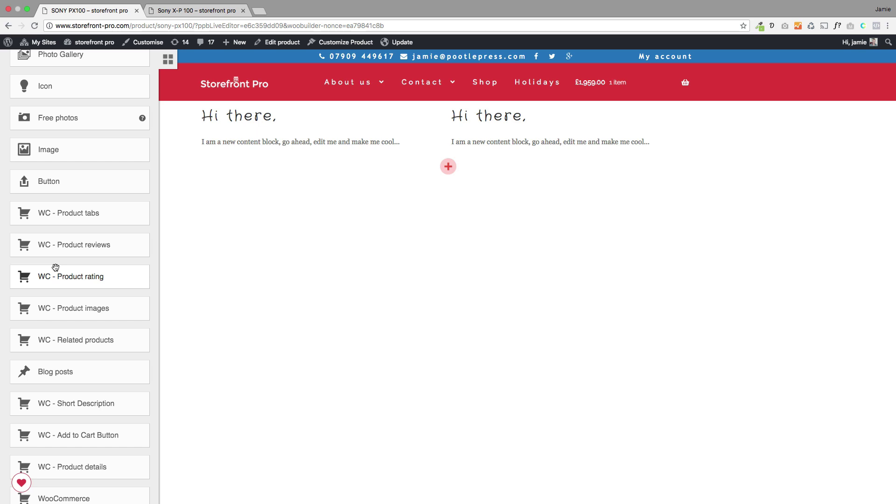
scroll(79, 308, down, 3)
mouse_move(62, 367)
mouse_down()
mouse_move(274, 217)
mouse_move(280, 132)
mouse_up()
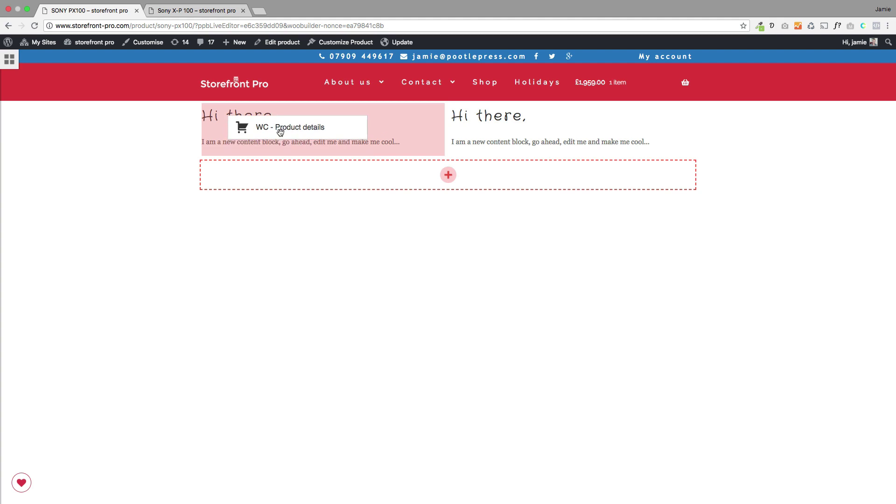
drag(280, 132, 281, 132)
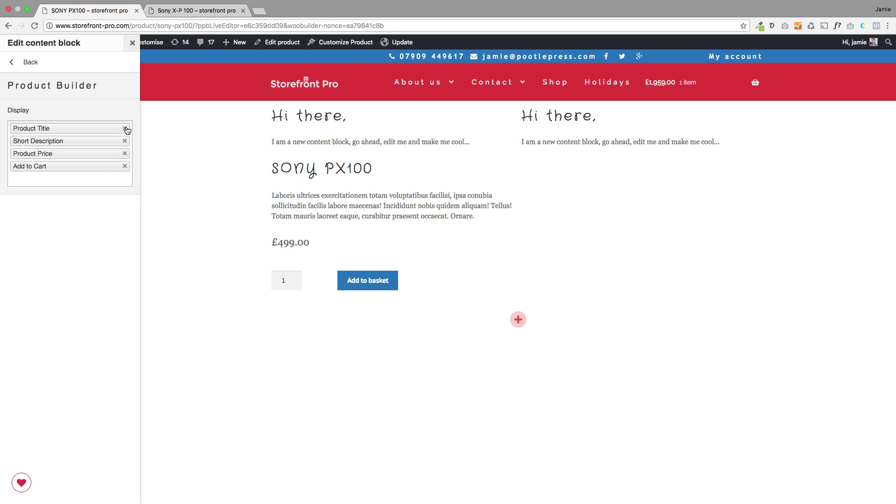
click(135, 45)
Step: Delete the left column's 'Hi there' placeholder heading and text
drag(389, 141, 190, 120)
key(BackSpace)
click(142, 193)
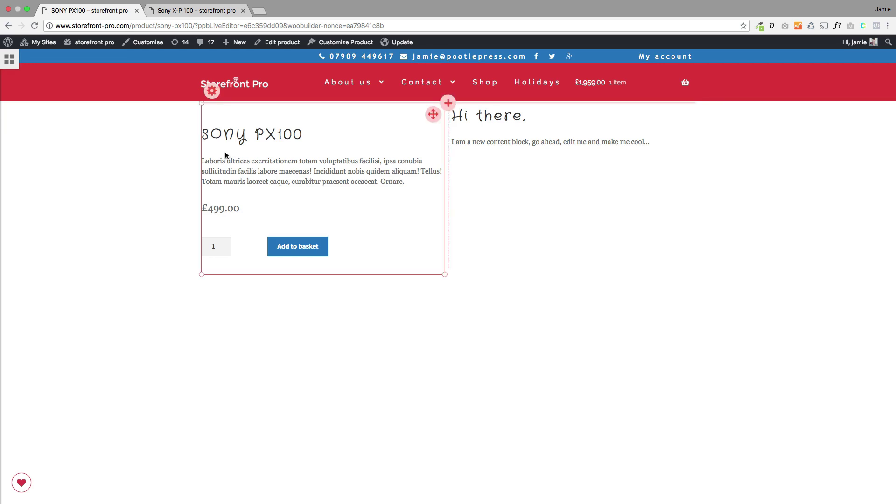
mouse_move(572, 131)
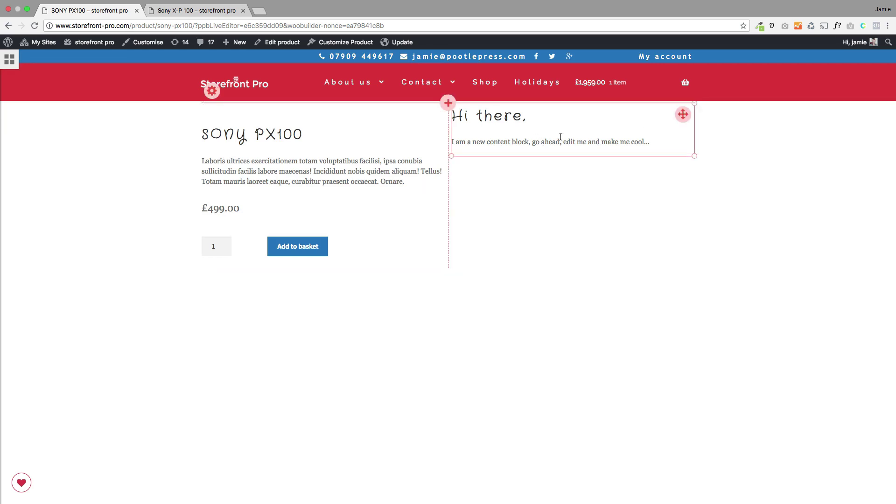
Step: Place WC - Product images in the right column and save with Update
click(10, 65)
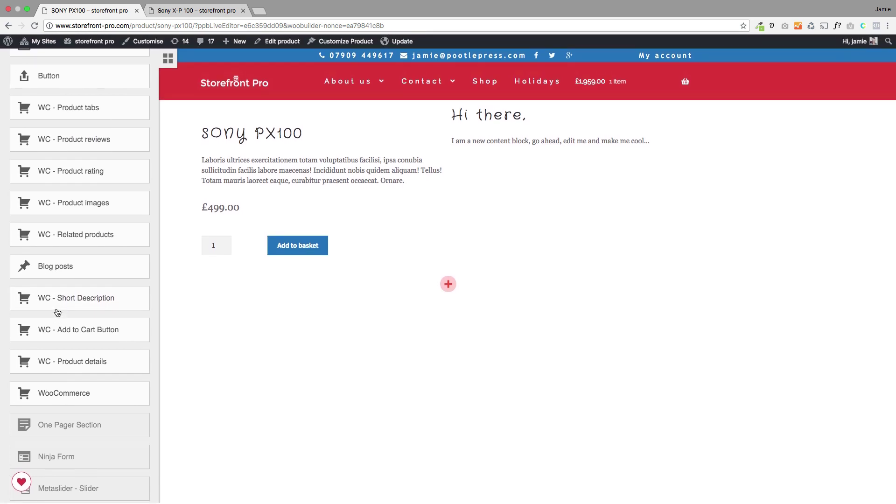
scroll(57, 312, up, 3)
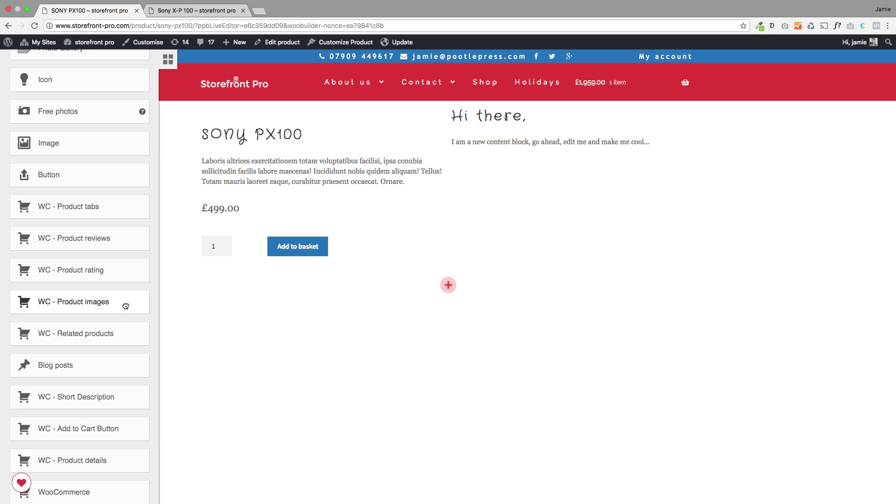
mouse_move(140, 302)
mouse_down()
mouse_move(493, 210)
mouse_move(584, 141)
mouse_up()
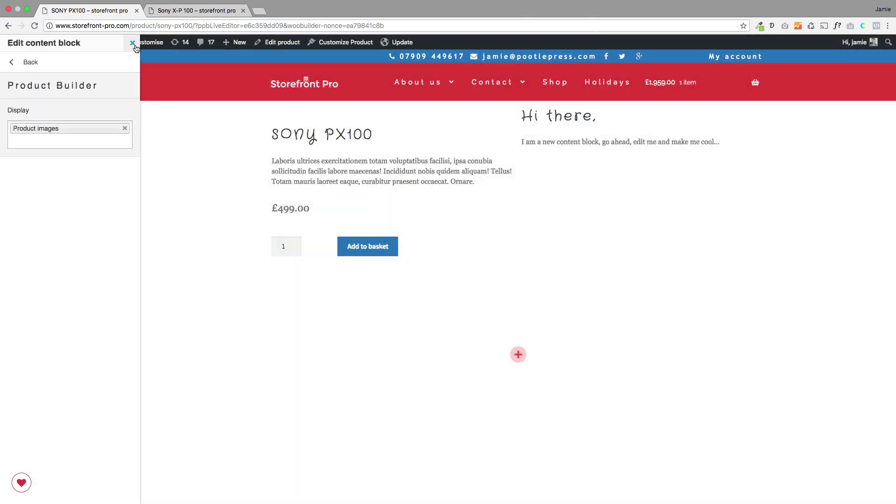
click(133, 43)
click(402, 43)
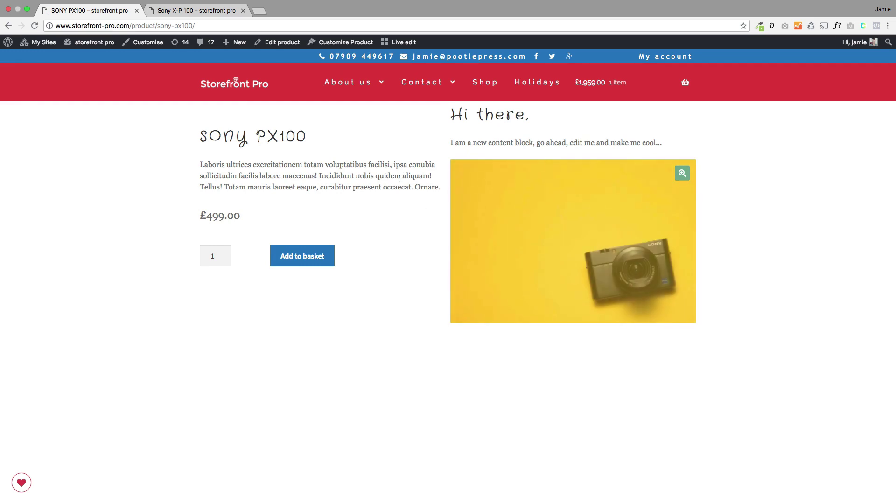
Step: Return to Live edit and delete the 'Hi there' heading and paragraph above the image
click(391, 44)
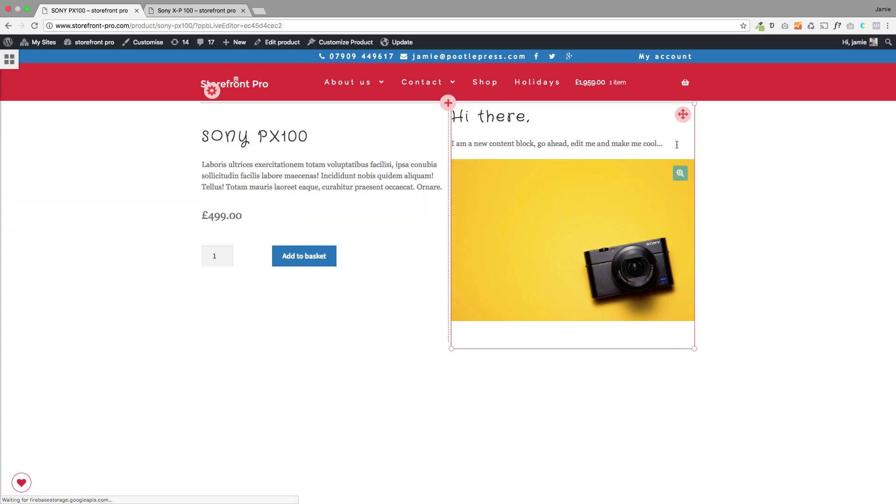
drag(665, 143, 448, 117)
key(BackSpace)
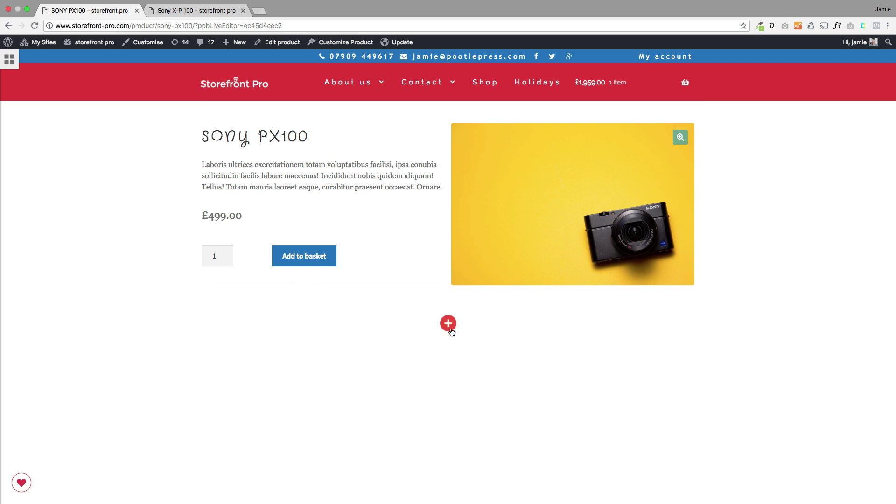
Step: Add WC - Product tabs in a row below, then preview the Reviews and Description tabs
click(7, 62)
scroll(77, 295, down, 4)
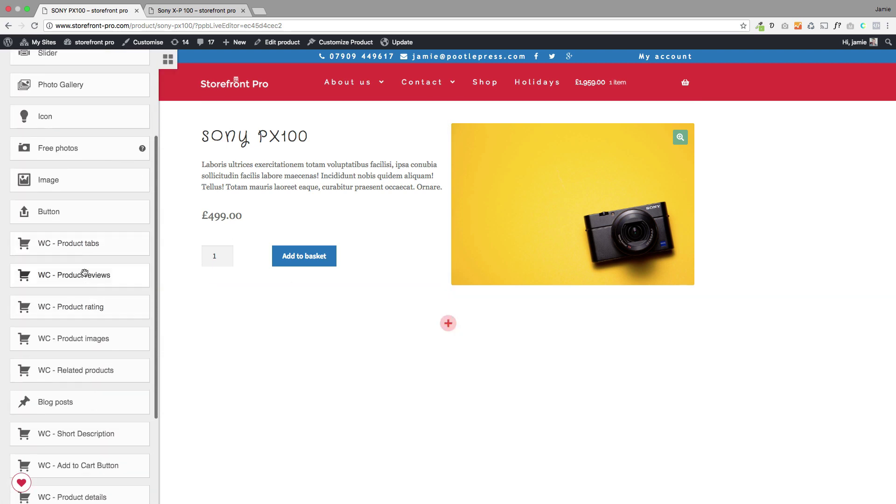
drag(73, 248, 449, 344)
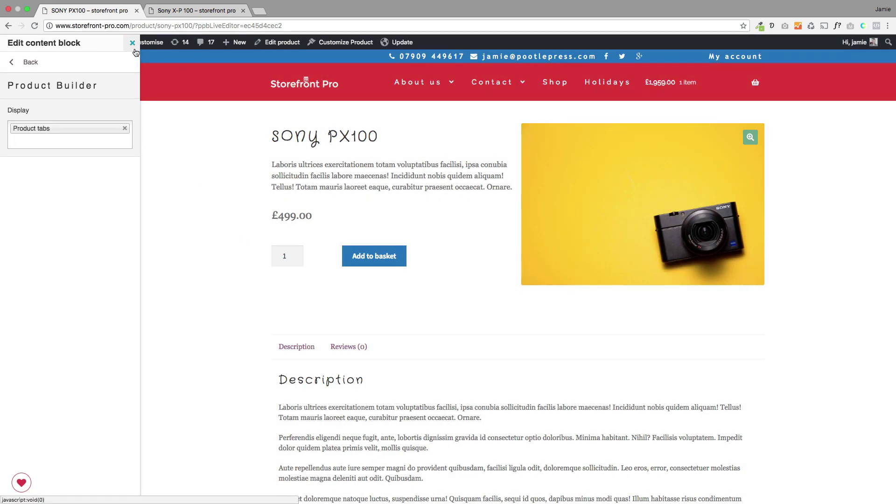
click(132, 43)
scroll(132, 310, down, 5)
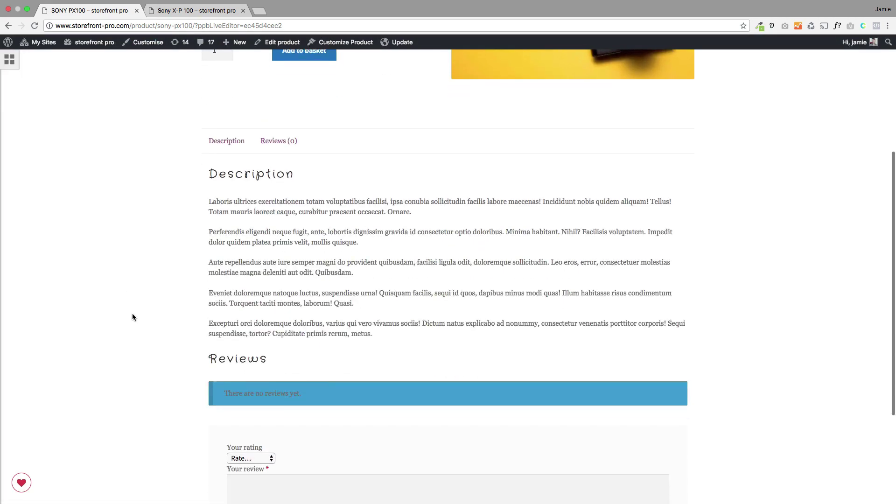
scroll(132, 313, up, 2)
scroll(133, 317, up, 2)
click(223, 347)
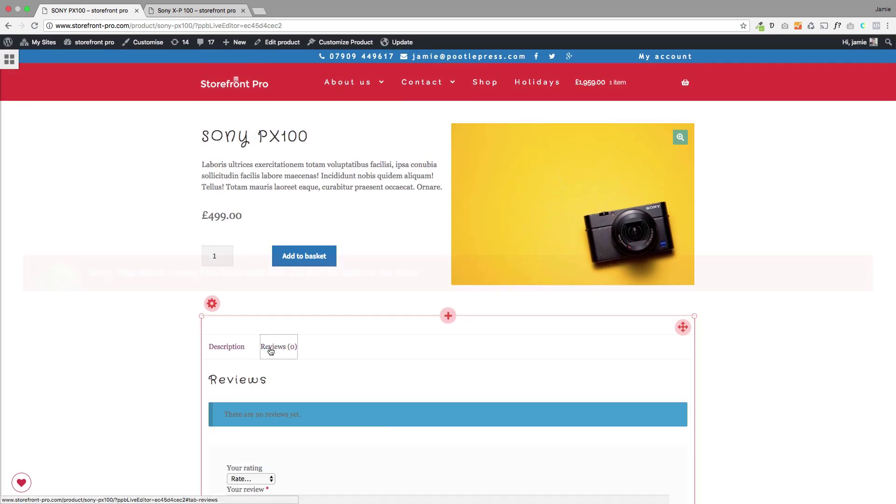
click(135, 362)
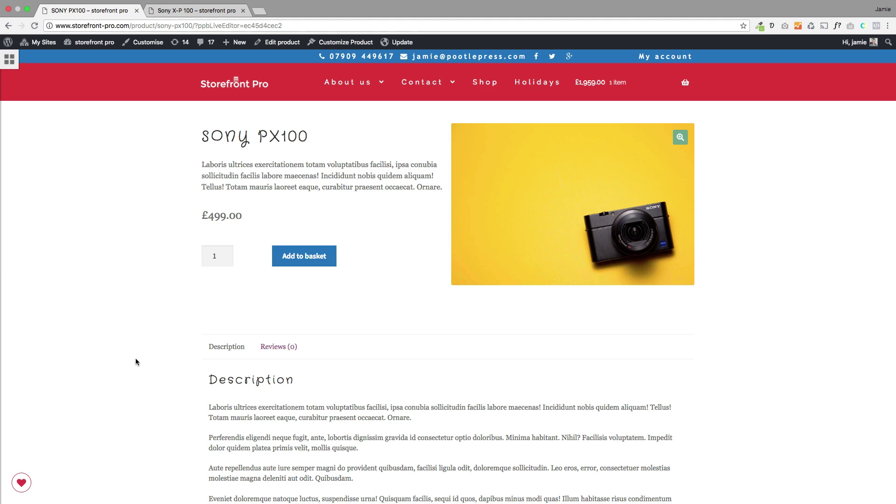
scroll(136, 361, down, 3)
scroll(136, 362, up, 3)
mouse_move(573, 205)
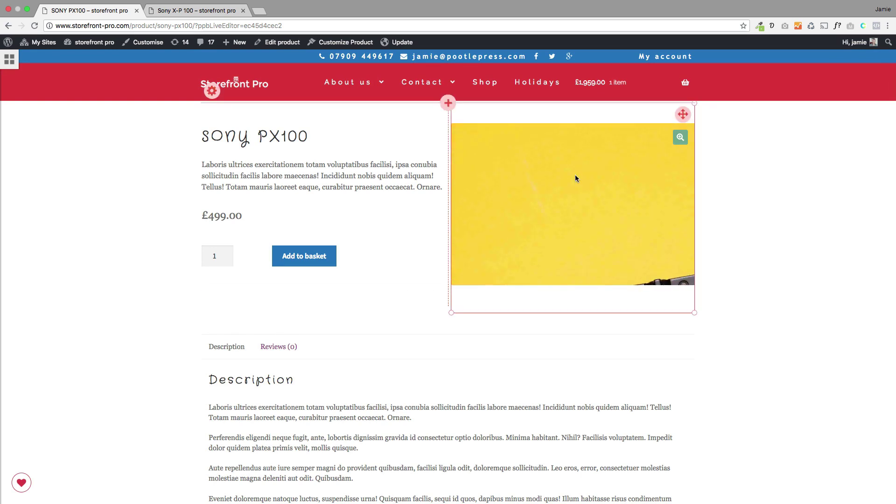
Step: Save the SONY PX100 layout with Update and let the storefront page reload
click(396, 43)
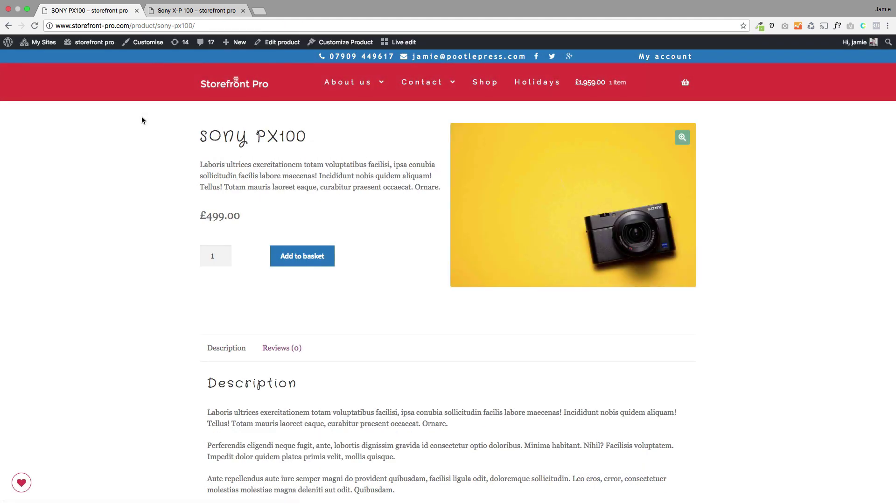
scroll(140, 231, down, 3)
scroll(137, 266, up, 3)
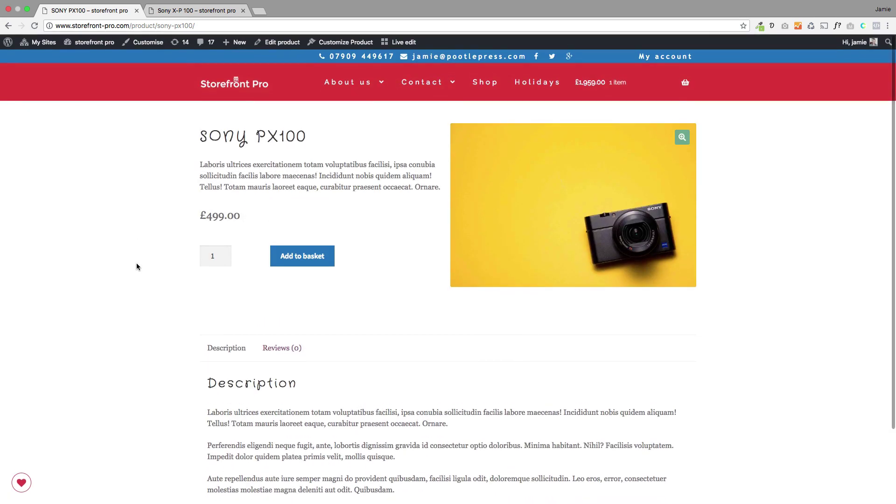